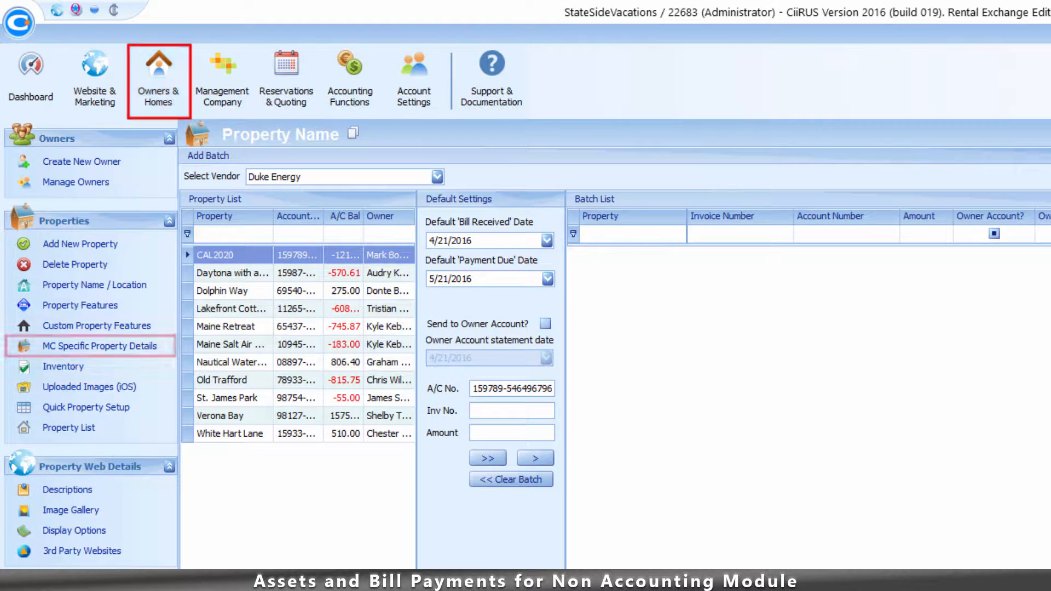
- Add a Utilities / Water row named Account Number to the property's specific details
{"action": "left_click", "coordinate": [100, 346]}
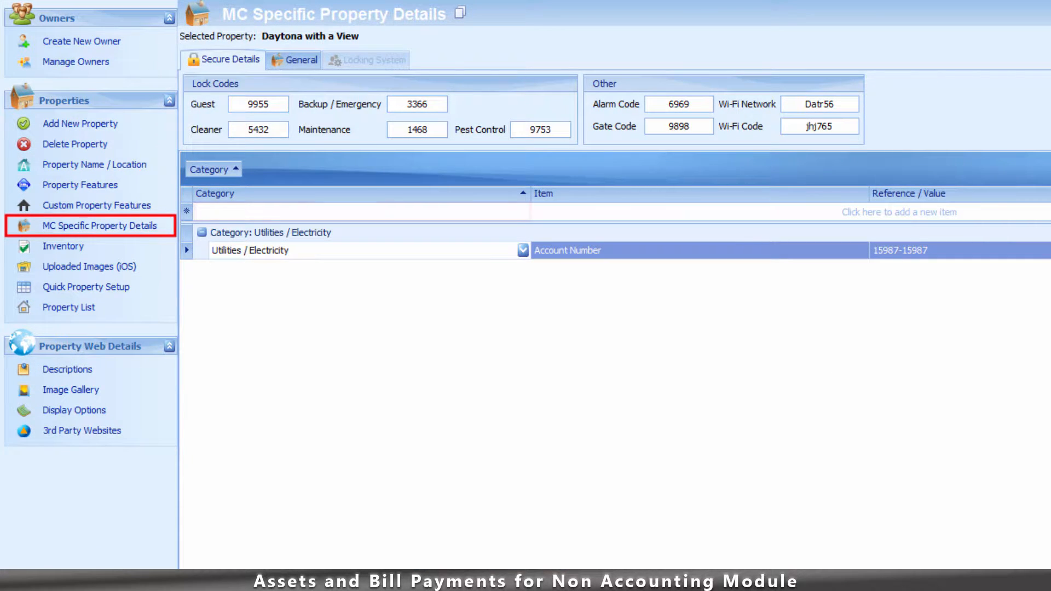
{"action": "left_click", "coordinate": [523, 212]}
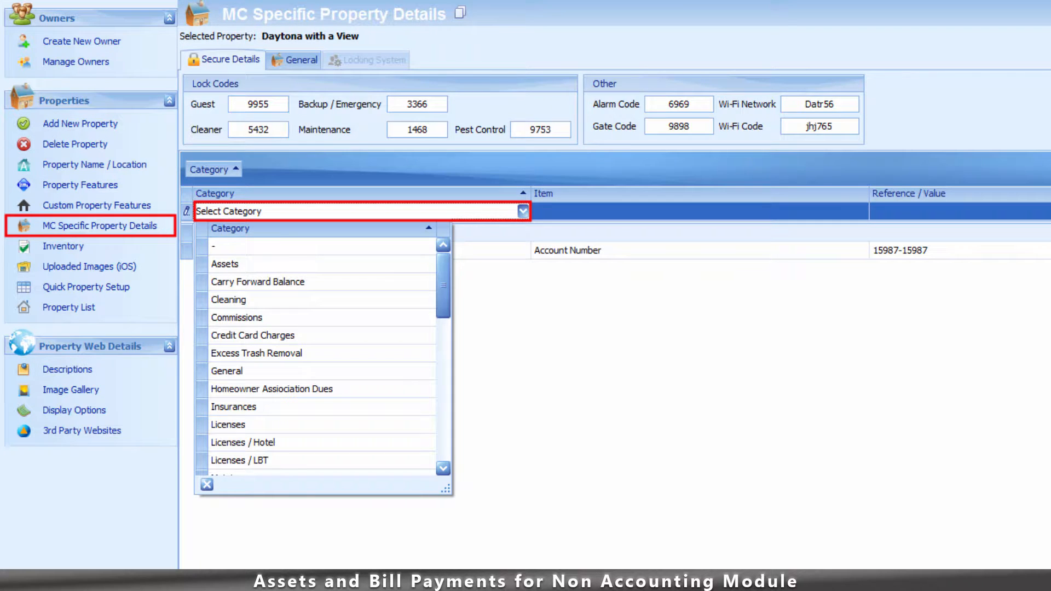
{"action": "type", "text": "Utilities"}
{"action": "left_click", "coordinate": [246, 317]}
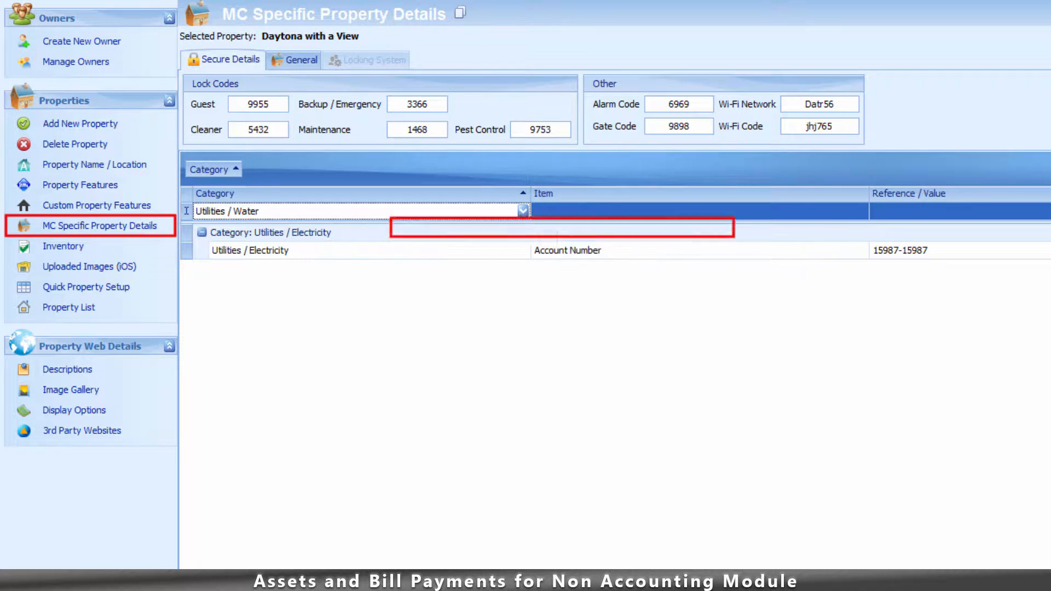
{"action": "left_click", "coordinate": [700, 212]}
{"action": "type", "text": "Accou"}
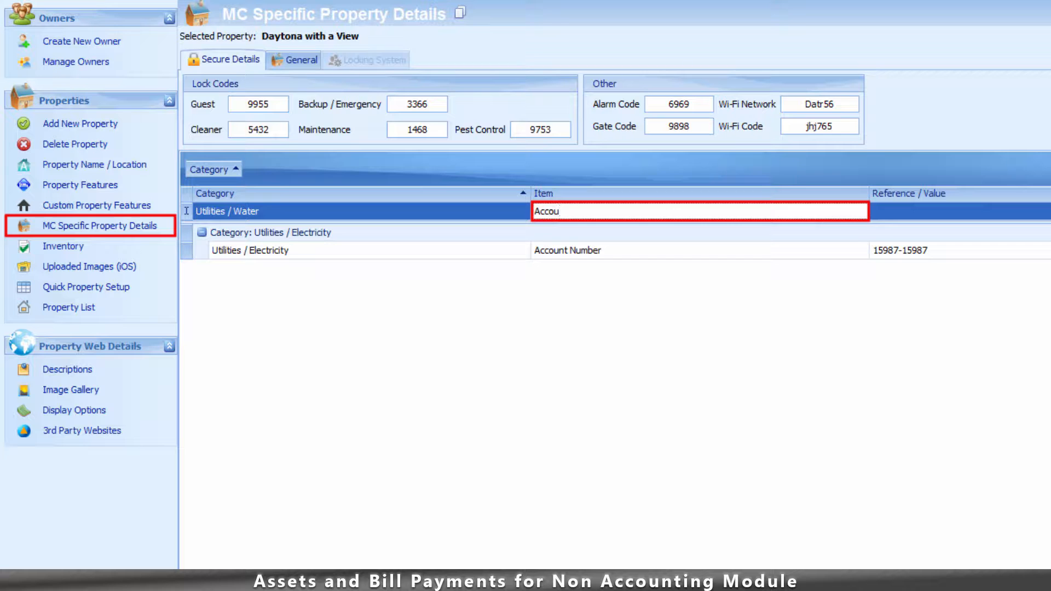
{"action": "type", "text": "nt Number"}
- Enter the water account number, link it to contact KUA, and set it as default
{"action": "key", "text": "Tab"}
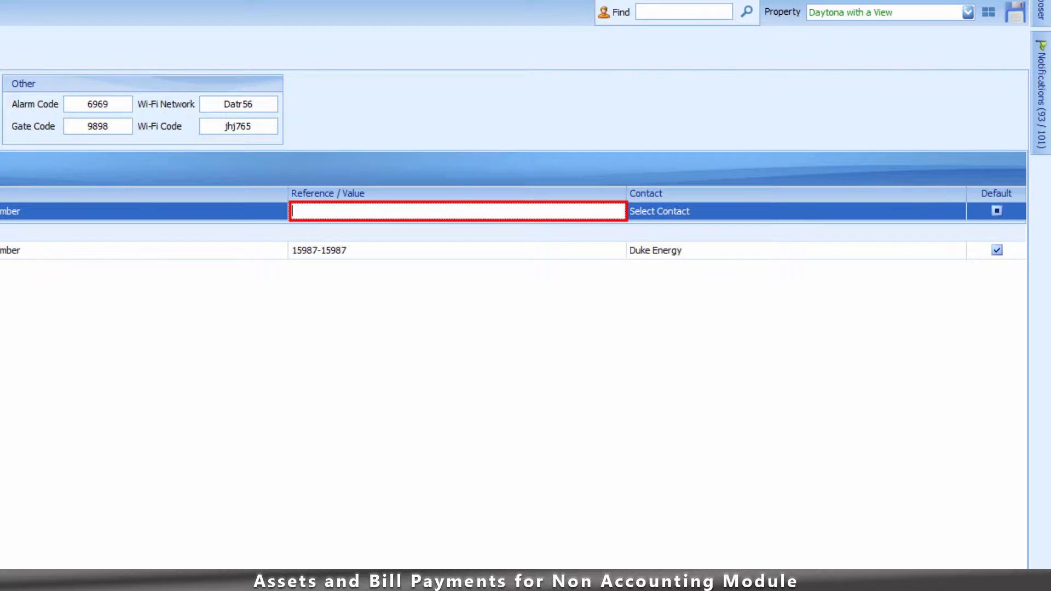
{"action": "key", "text": "Tab"}
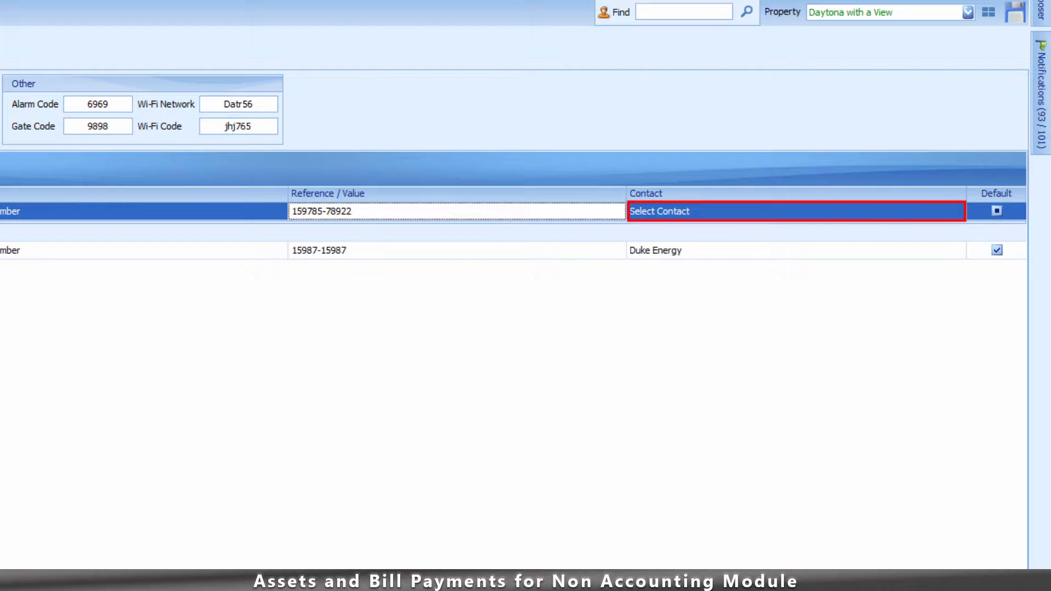
{"action": "left_click", "coordinate": [797, 211]}
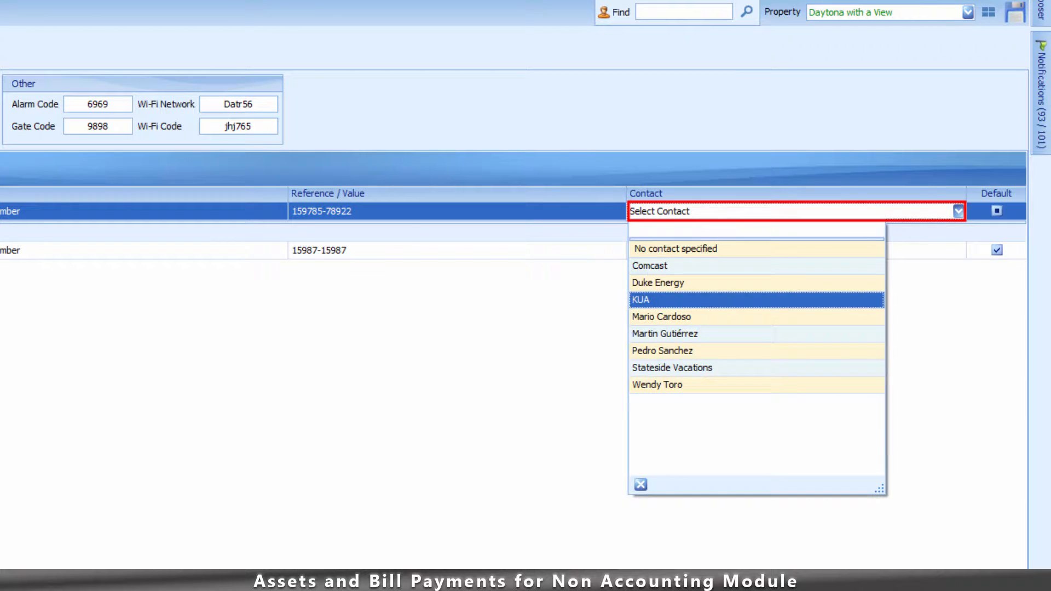
{"action": "left_click", "coordinate": [758, 300]}
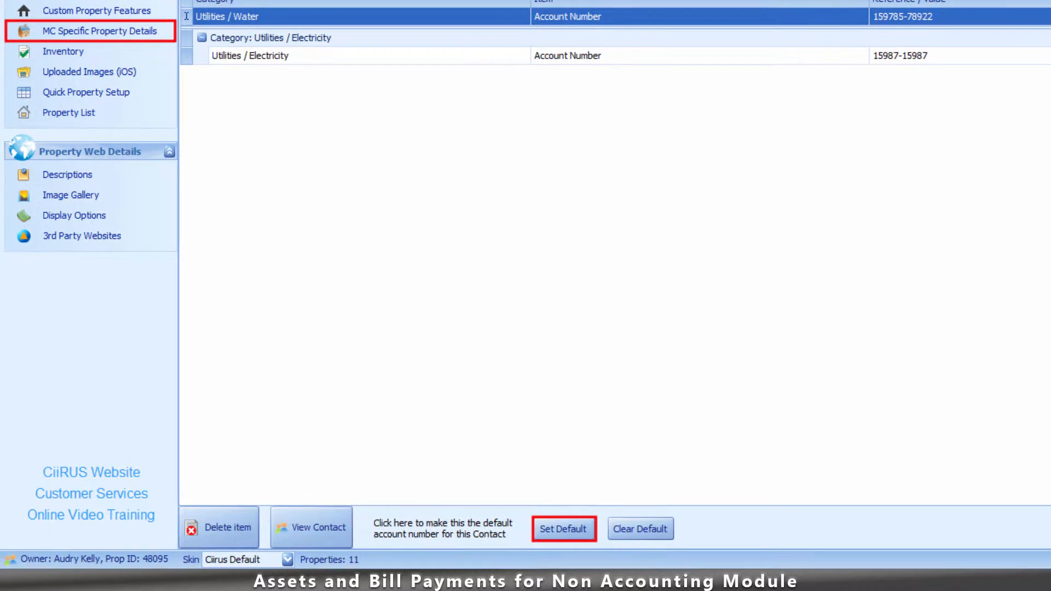
{"action": "left_click", "coordinate": [564, 529]}
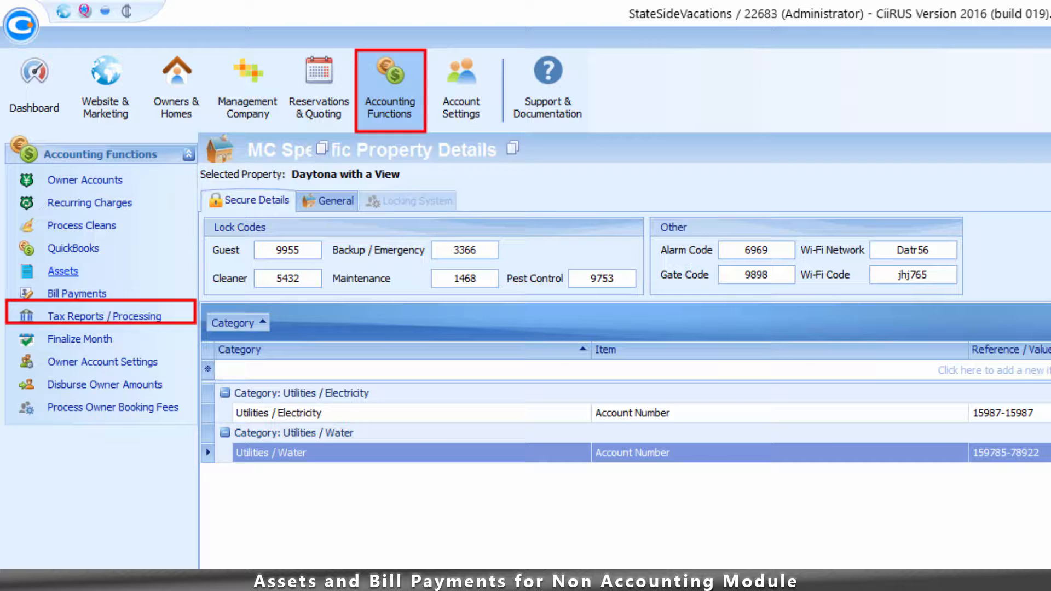
- Open the Assets batch page, keep Duke Energy as vendor, and select property CAL2020
{"action": "left_click", "coordinate": [63, 271]}
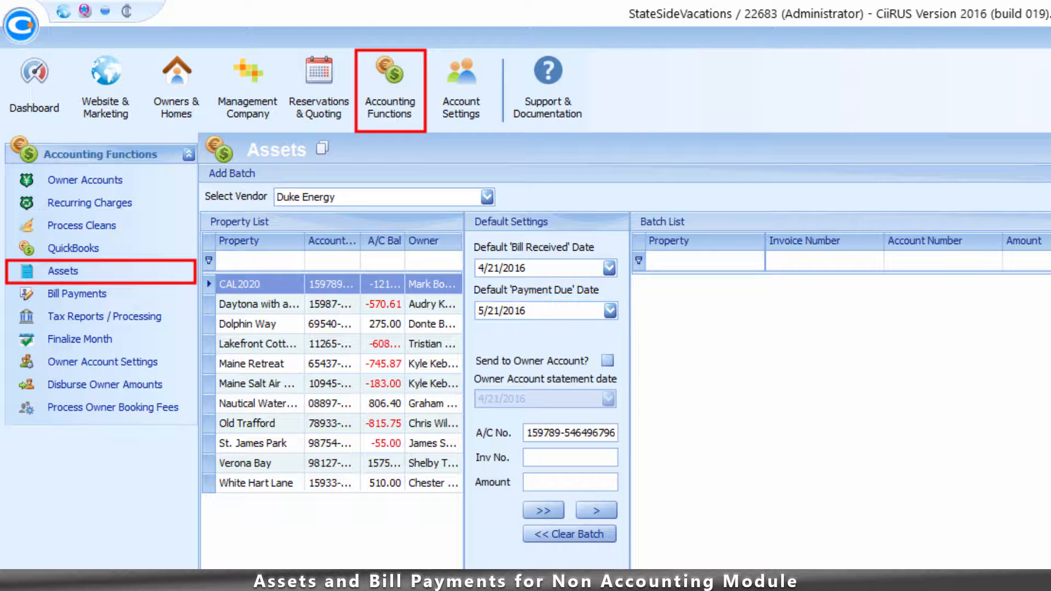
{"action": "left_click", "coordinate": [487, 197]}
{"action": "left_click", "coordinate": [373, 281]}
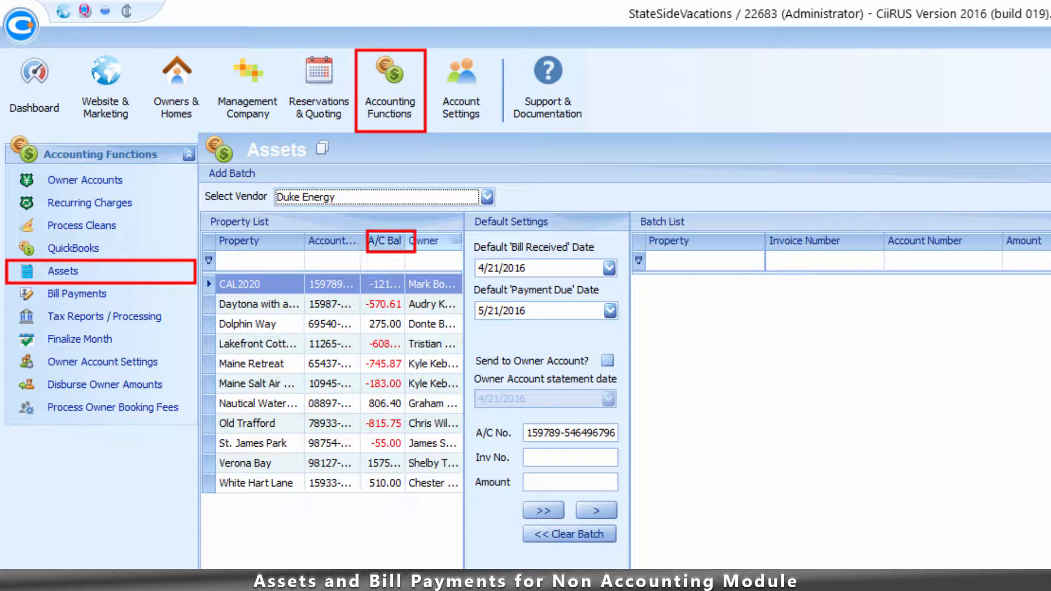
{"action": "left_click", "coordinate": [333, 285]}
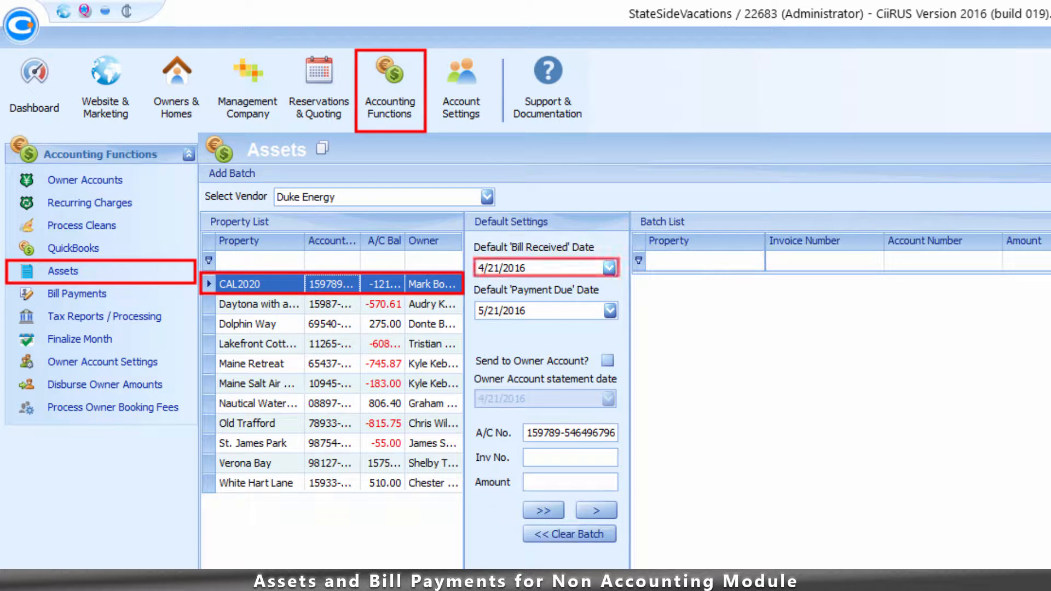
- Set received date 4/1/2016 and due date 4/20/2016, billing the owner account dated 4/21/2016
{"action": "left_click", "coordinate": [609, 268]}
{"action": "left_click", "coordinate": [643, 363]}
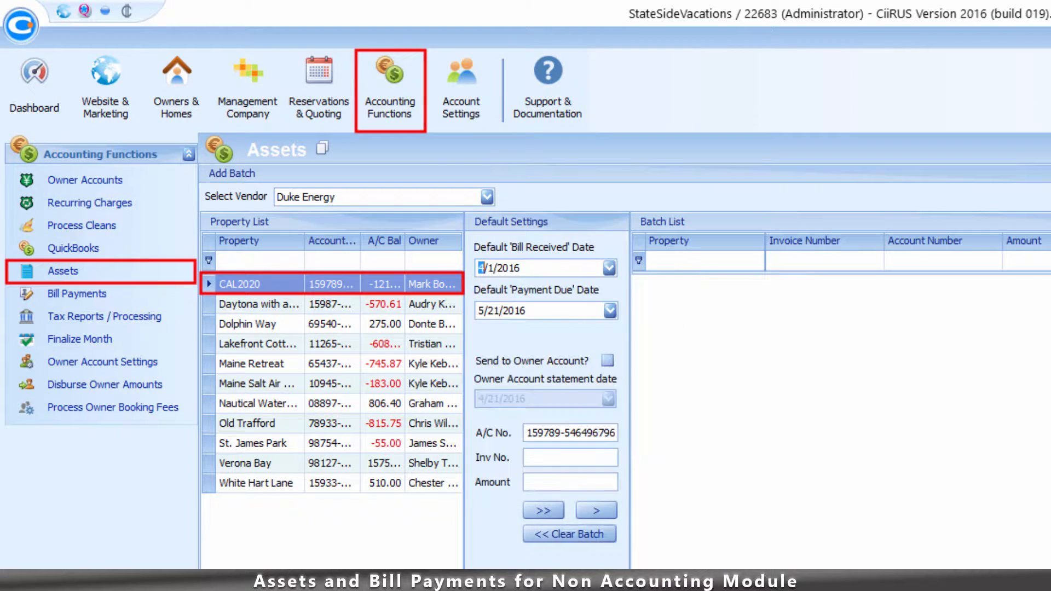
{"action": "left_click", "coordinate": [610, 311]}
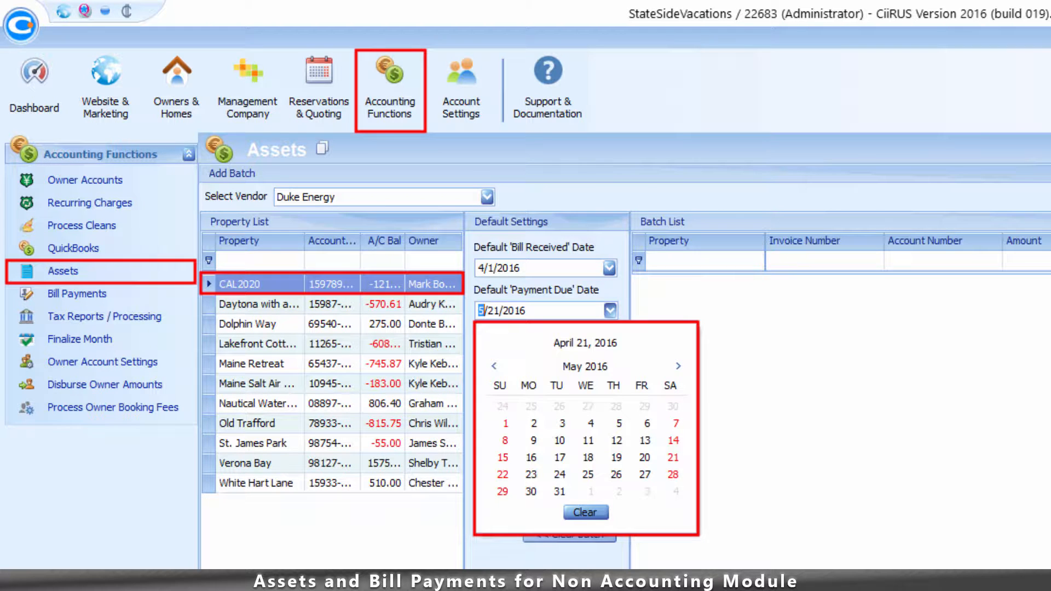
{"action": "left_click", "coordinate": [494, 366]}
{"action": "left_click", "coordinate": [588, 457]}
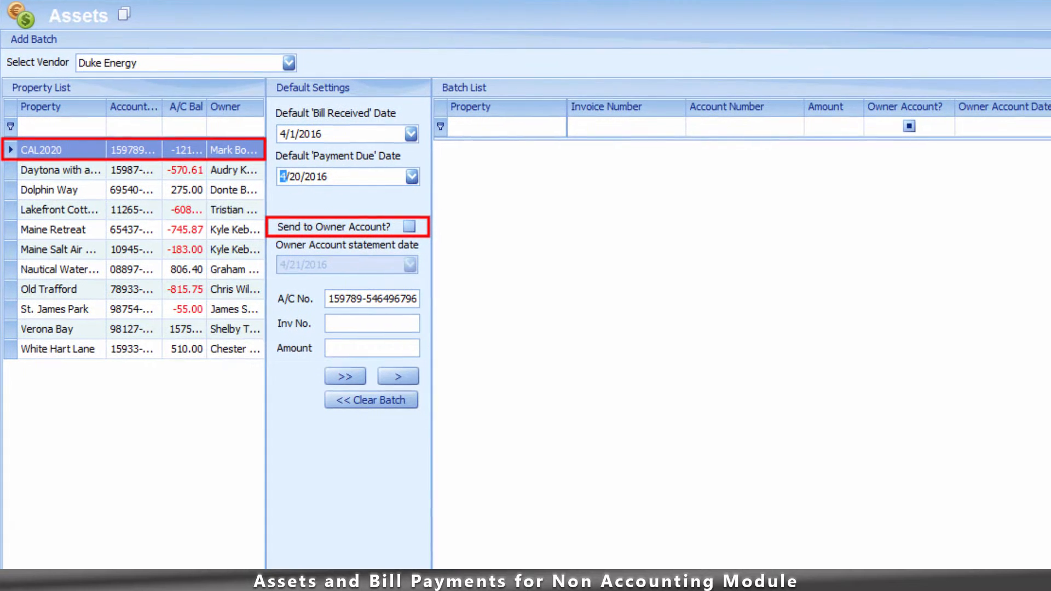
{"action": "left_click", "coordinate": [409, 227]}
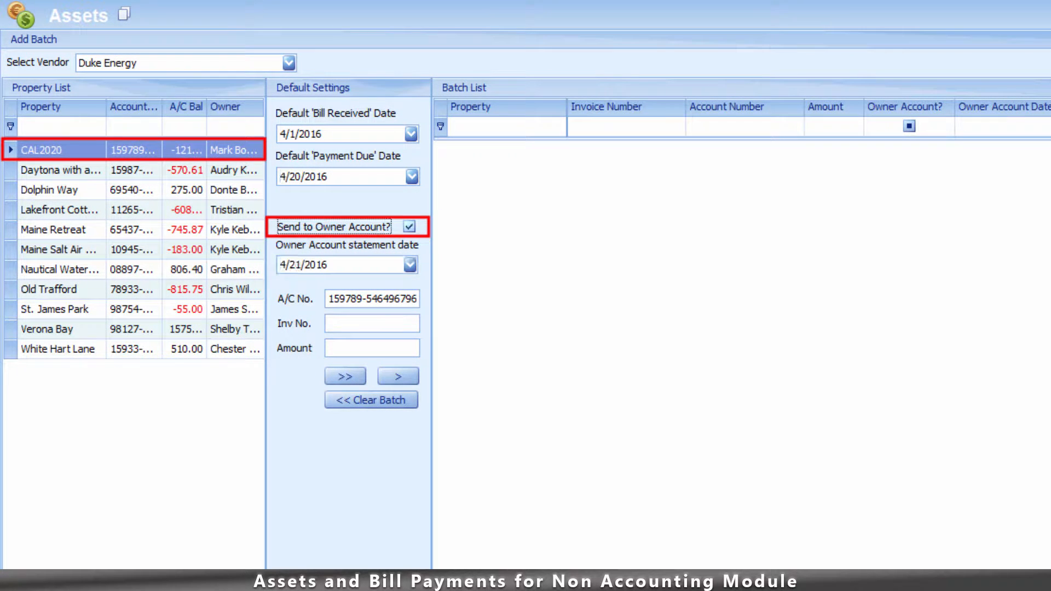
{"action": "left_click", "coordinate": [411, 265]}
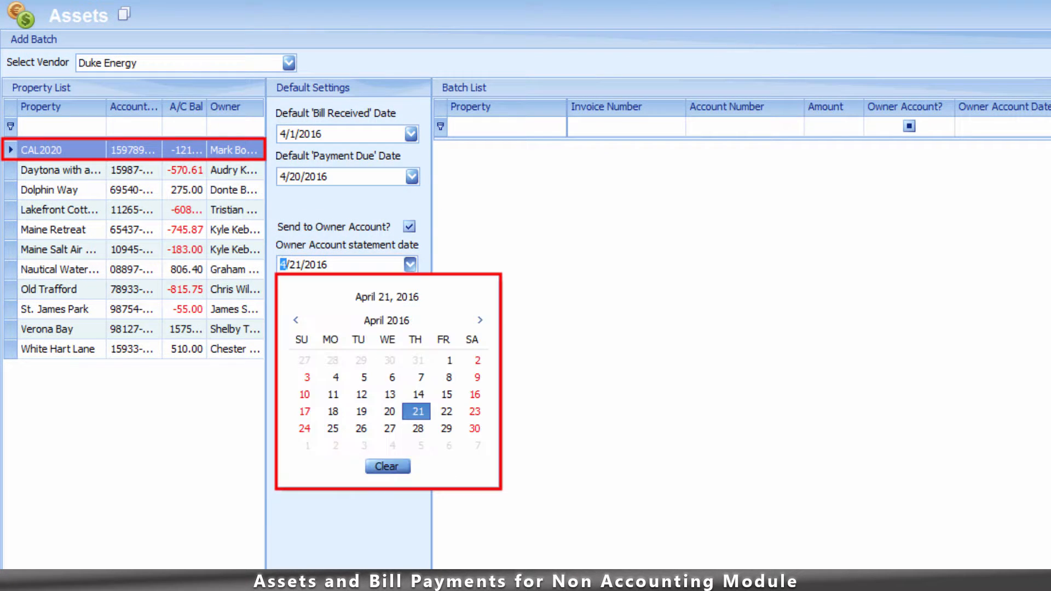
{"action": "left_click", "coordinate": [417, 411]}
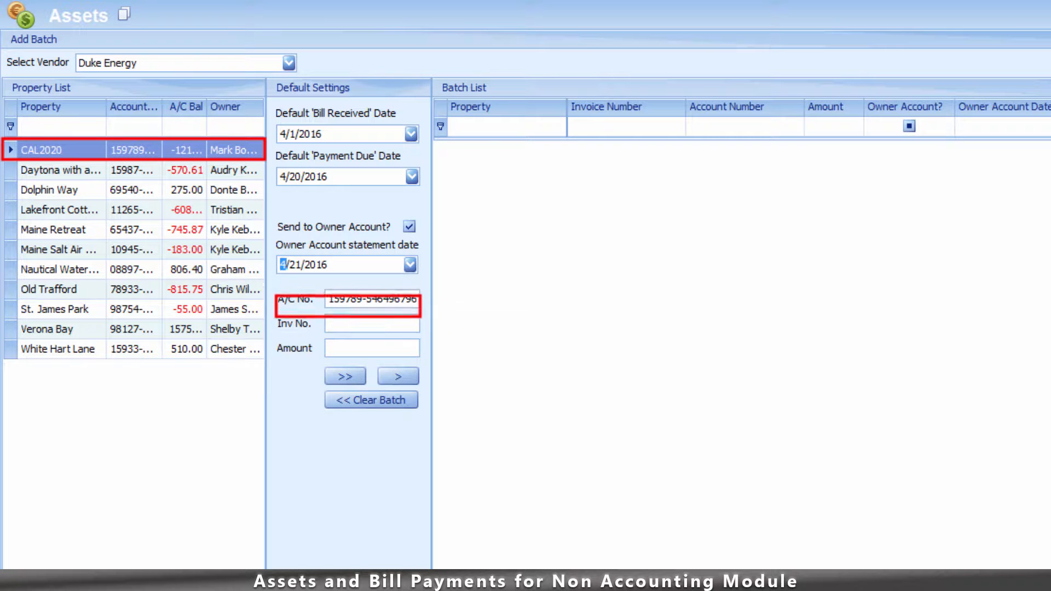
- Enter invoice '04-01-16 to 04-3116' for 300.00 and add CAL2020's bill to the batch list
{"action": "left_click", "coordinate": [372, 323]}
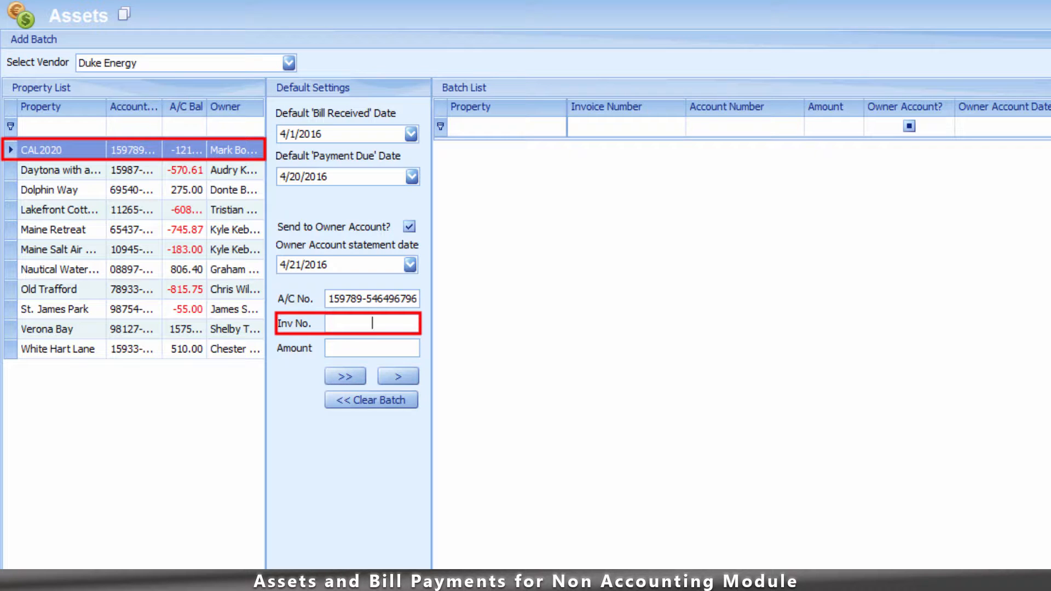
{"action": "type", "text": "04-01-16 to 04-3116"}
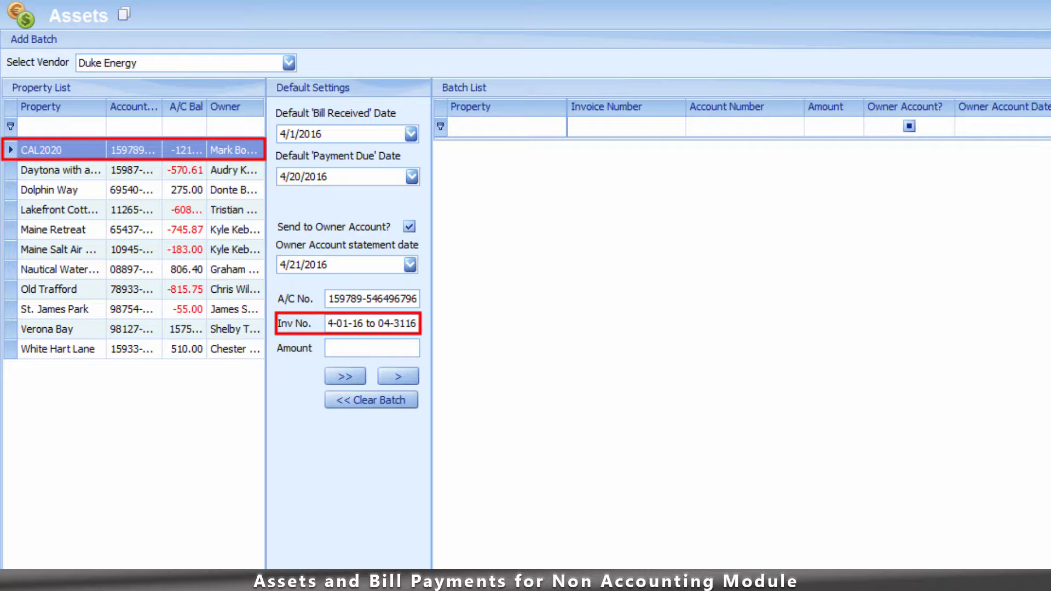
{"action": "left_click", "coordinate": [372, 348]}
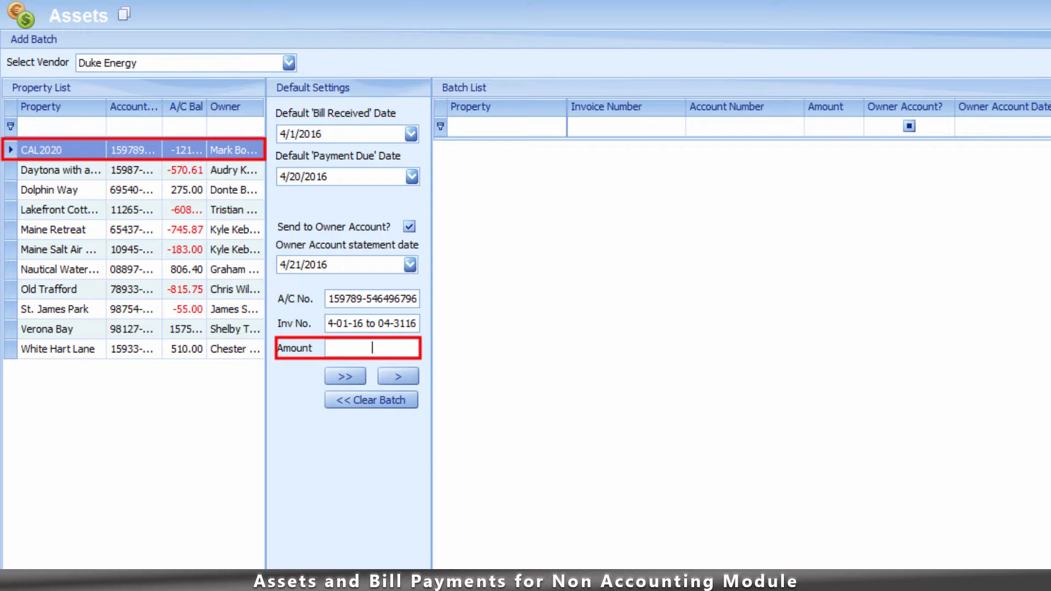
{"action": "type", "text": "300.00"}
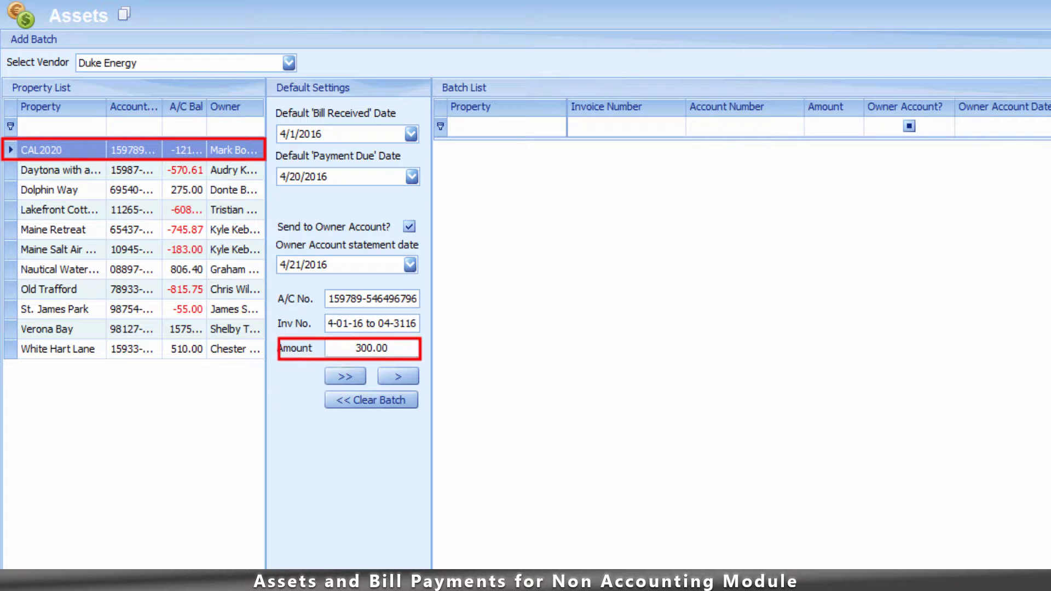
{"action": "left_click", "coordinate": [396, 373]}
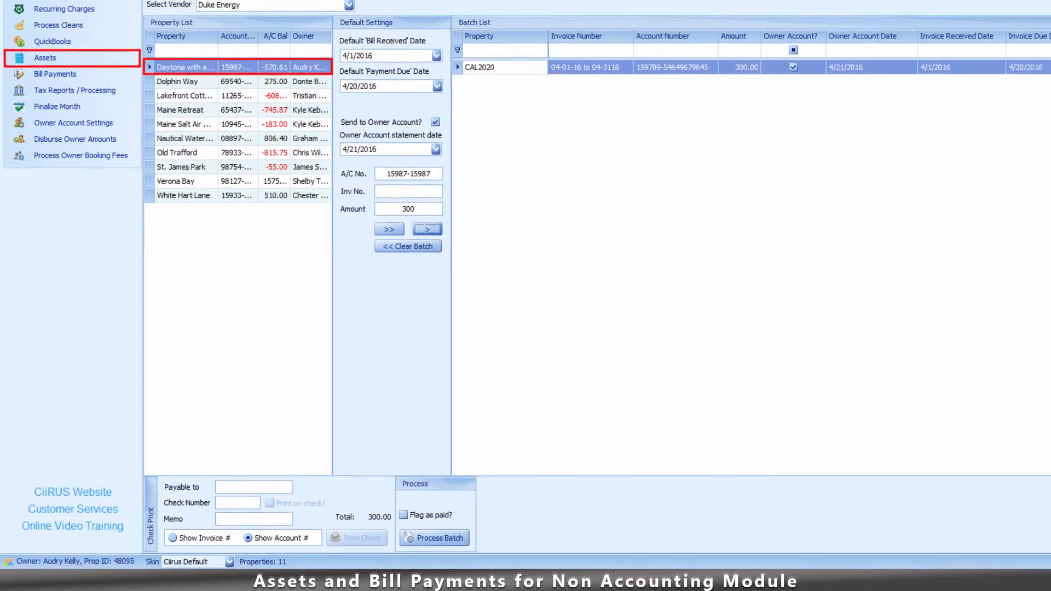
- Fill in a check to Duke Energy, number 1235, memo 'Please See Remittance', and preview it
{"action": "left_click", "coordinate": [284, 478]}
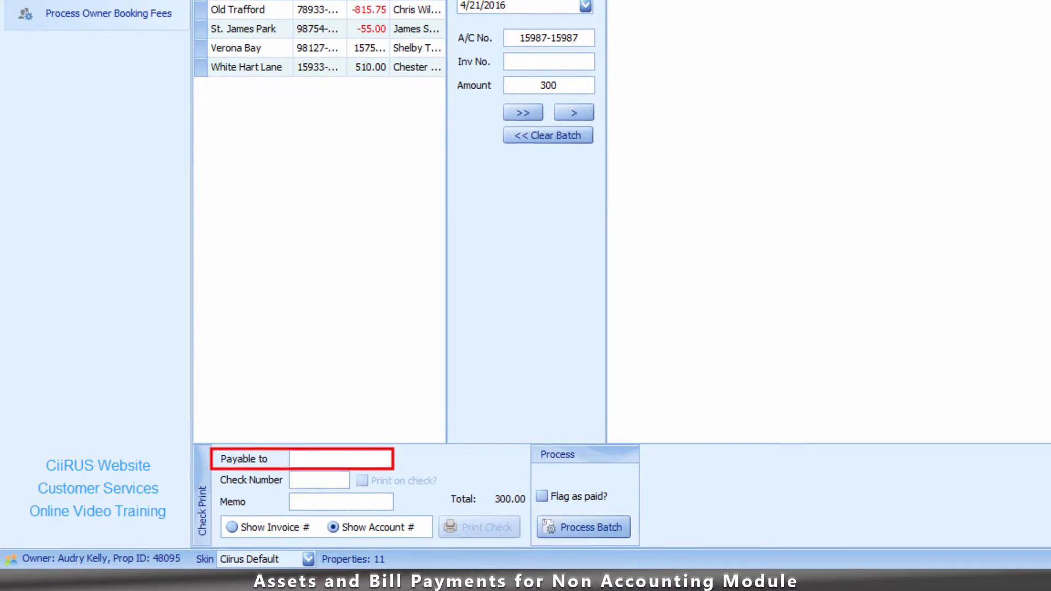
{"action": "type", "text": "Duke Energy"}
{"action": "key", "text": "Tab"}
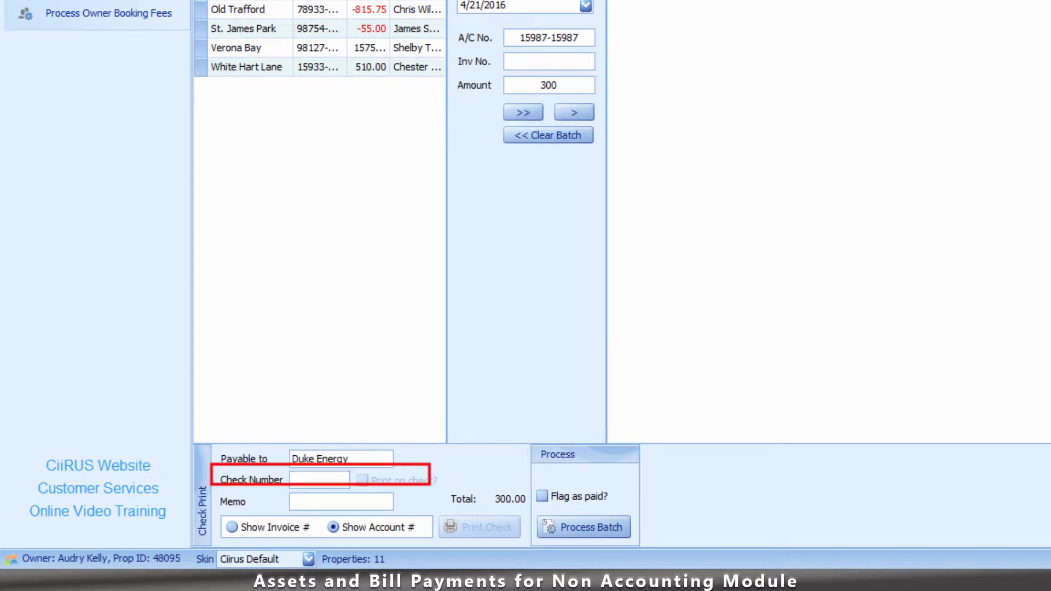
{"action": "type", "text": "1235"}
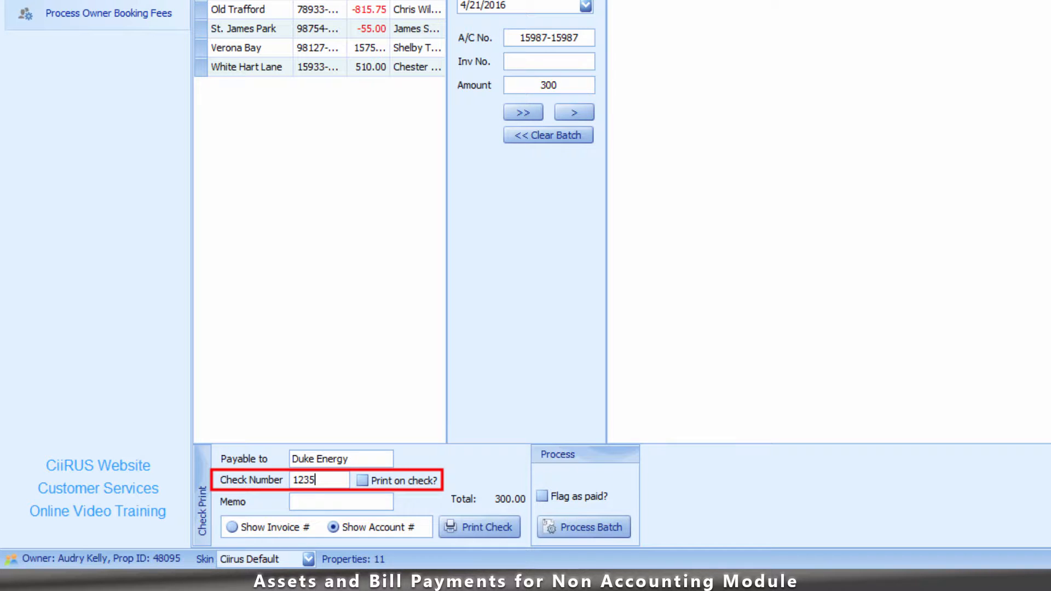
{"action": "left_click", "coordinate": [293, 502]}
{"action": "type", "text": "Please See Remittance"}
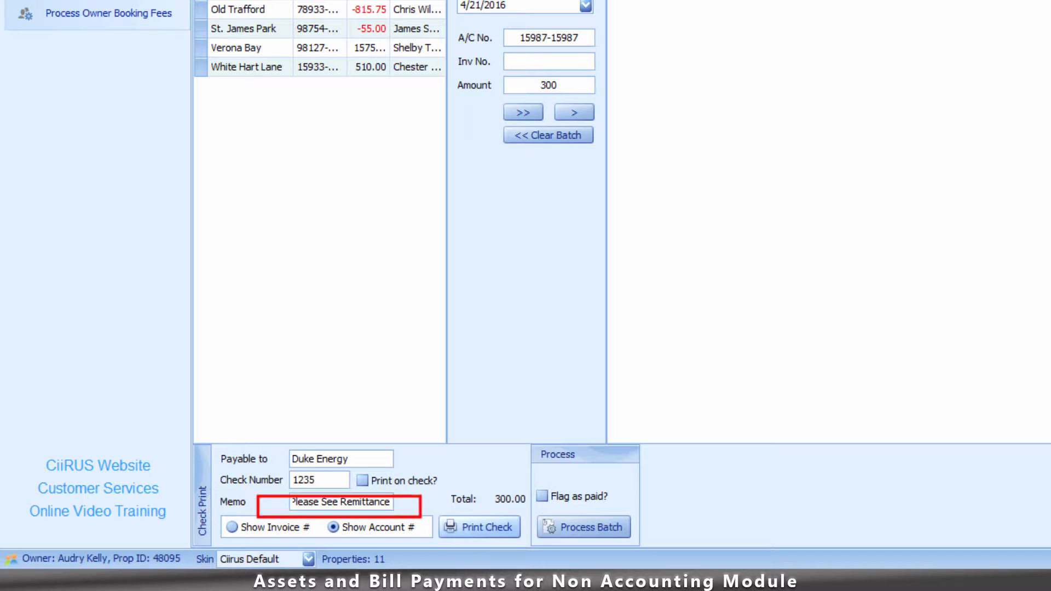
{"action": "left_click", "coordinate": [480, 527]}
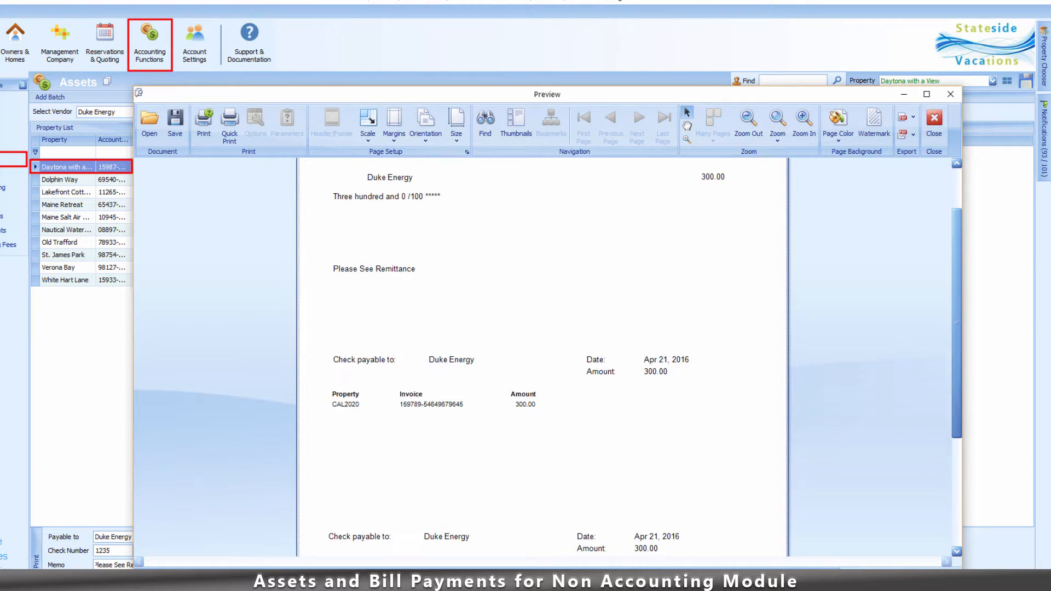
- Scroll through the check preview, view the print settings, and cancel without printing
{"action": "scroll", "coordinate": [542, 356], "scroll_direction": "down", "scroll_amount": 3}
{"action": "scroll", "coordinate": [542, 356], "scroll_direction": "down", "scroll_amount": 3}
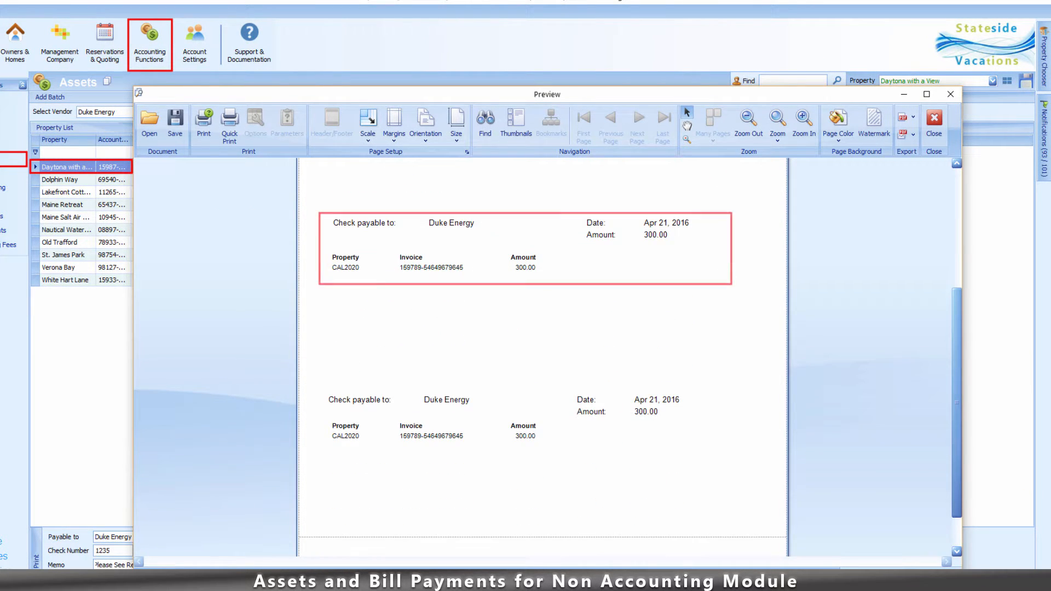
{"action": "scroll", "coordinate": [543, 356], "scroll_direction": "down", "scroll_amount": 2}
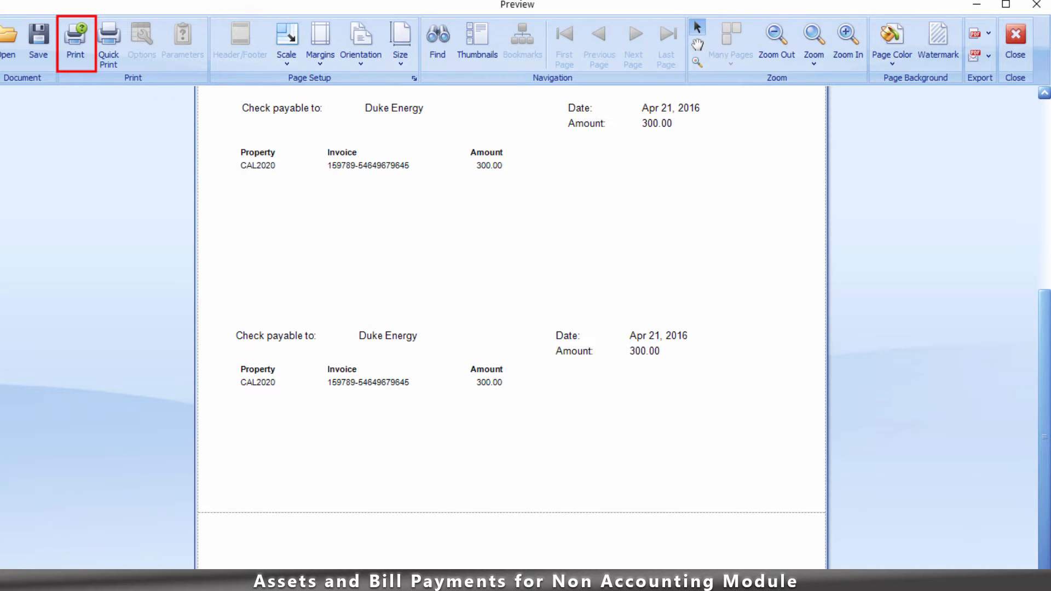
{"action": "left_click", "coordinate": [75, 43]}
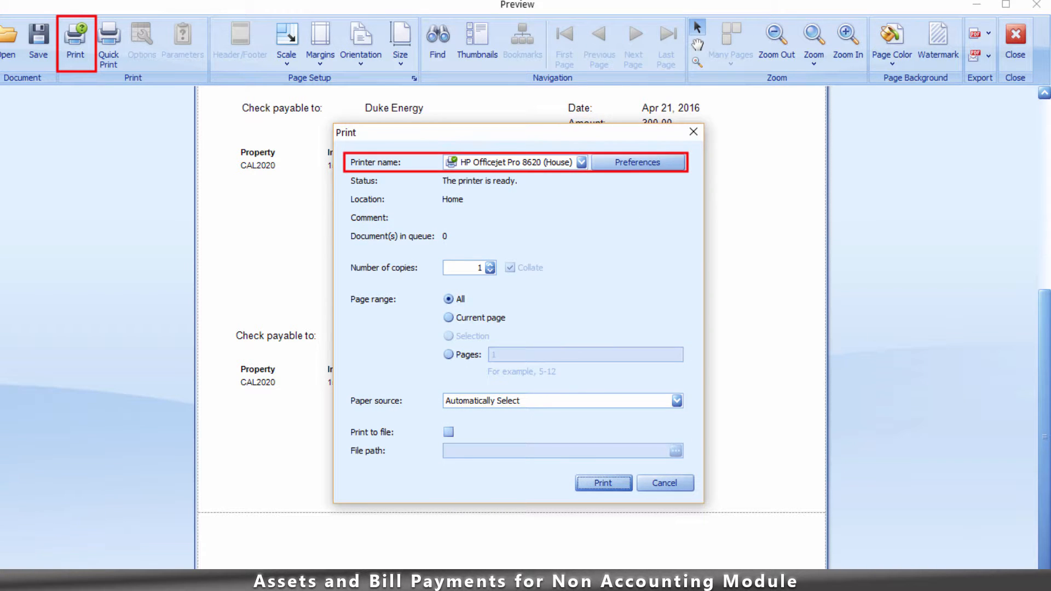
{"action": "left_click", "coordinate": [666, 483]}
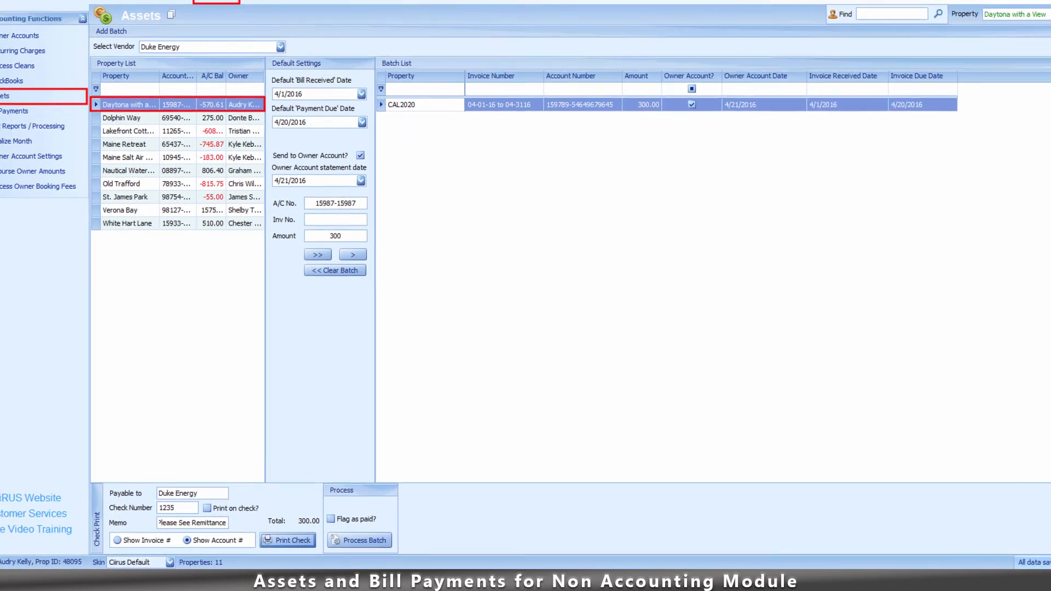
- Flag the Duke Energy batch as paid, process it, and confirm creating the invoice entries
{"action": "left_click", "coordinate": [345, 502]}
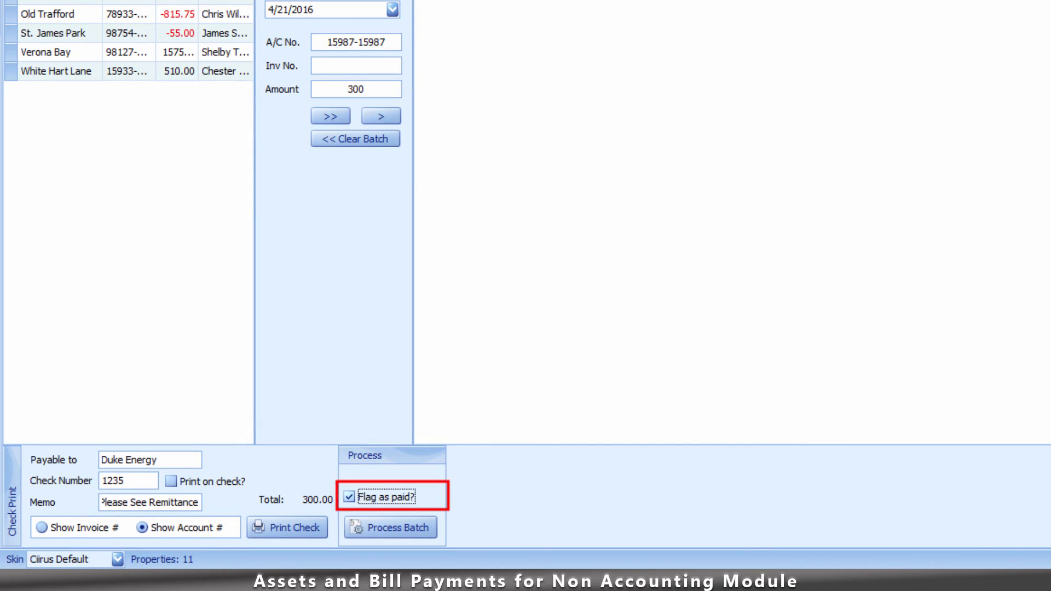
{"action": "left_click", "coordinate": [391, 528]}
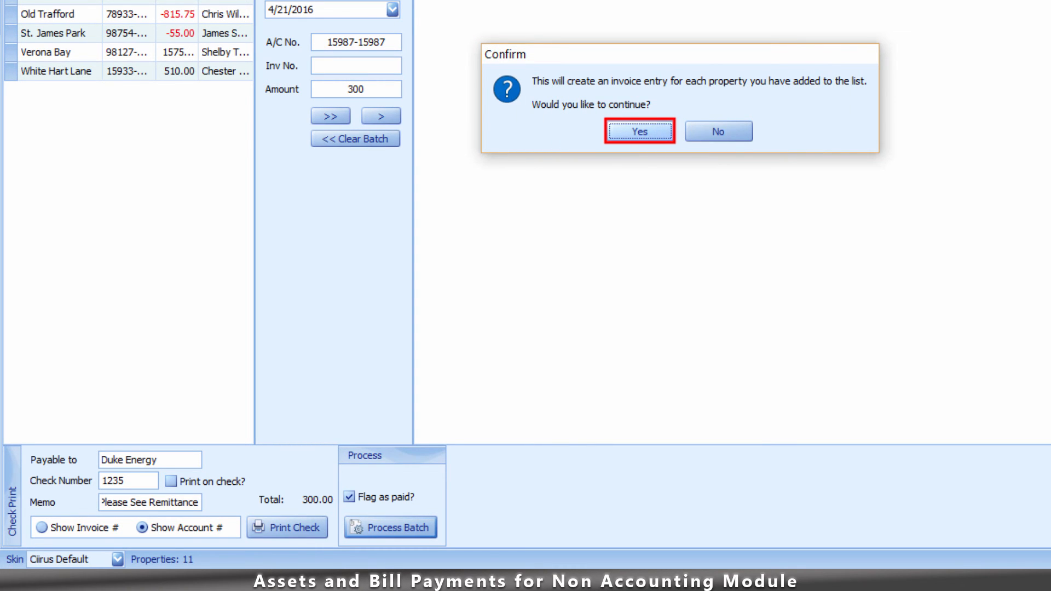
{"action": "key", "text": "Return"}
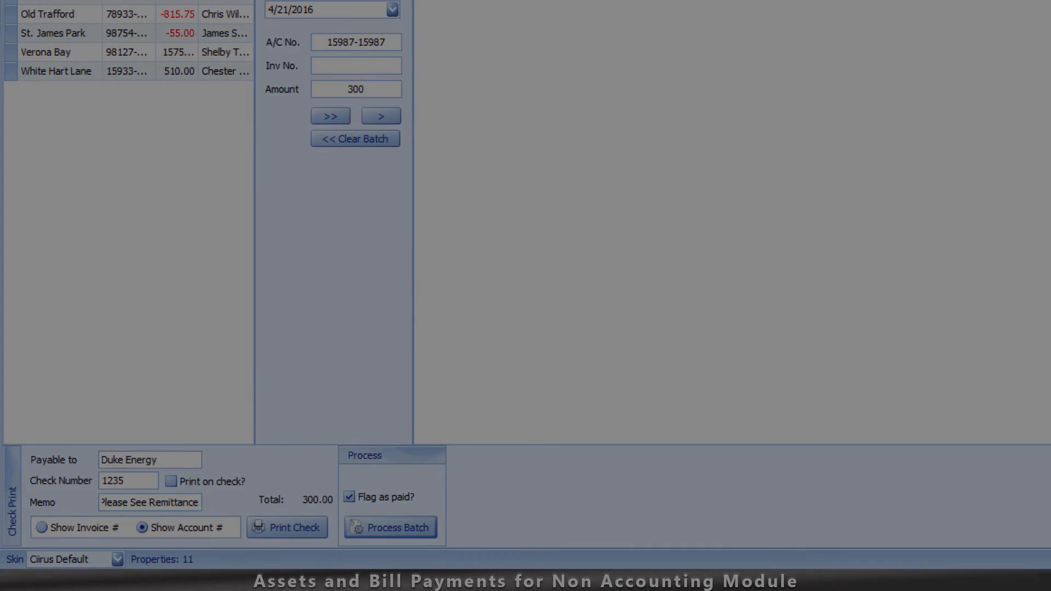